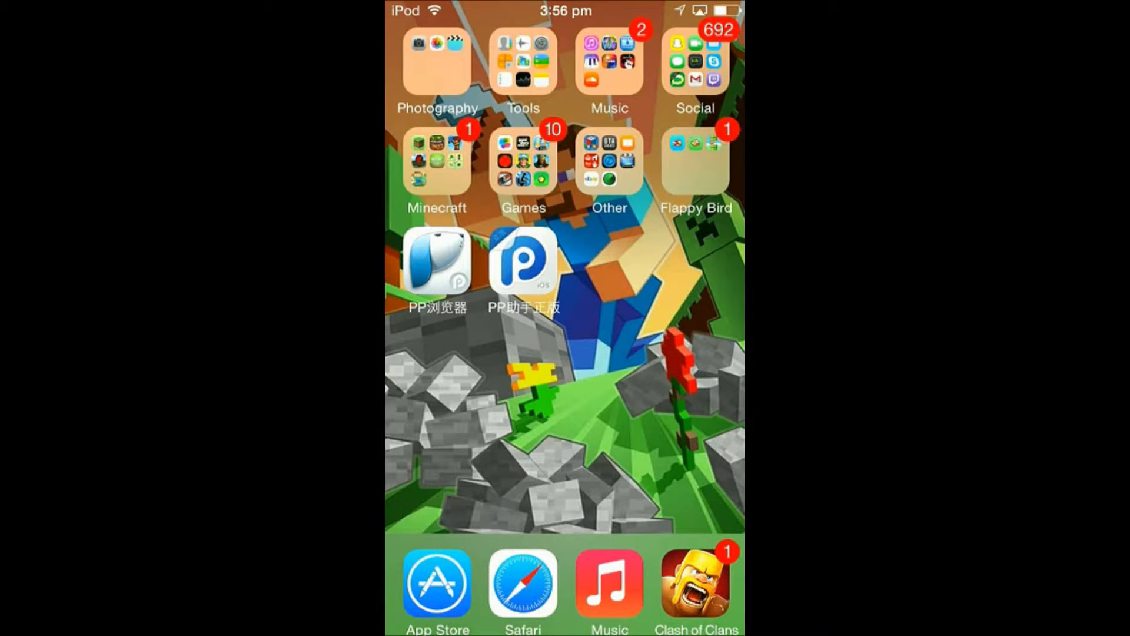
Search the iPod for "cydia" and close the search.
{"action": "left_click_drag", "start_coordinate": [565, 265], "coordinate": [565, 336]}
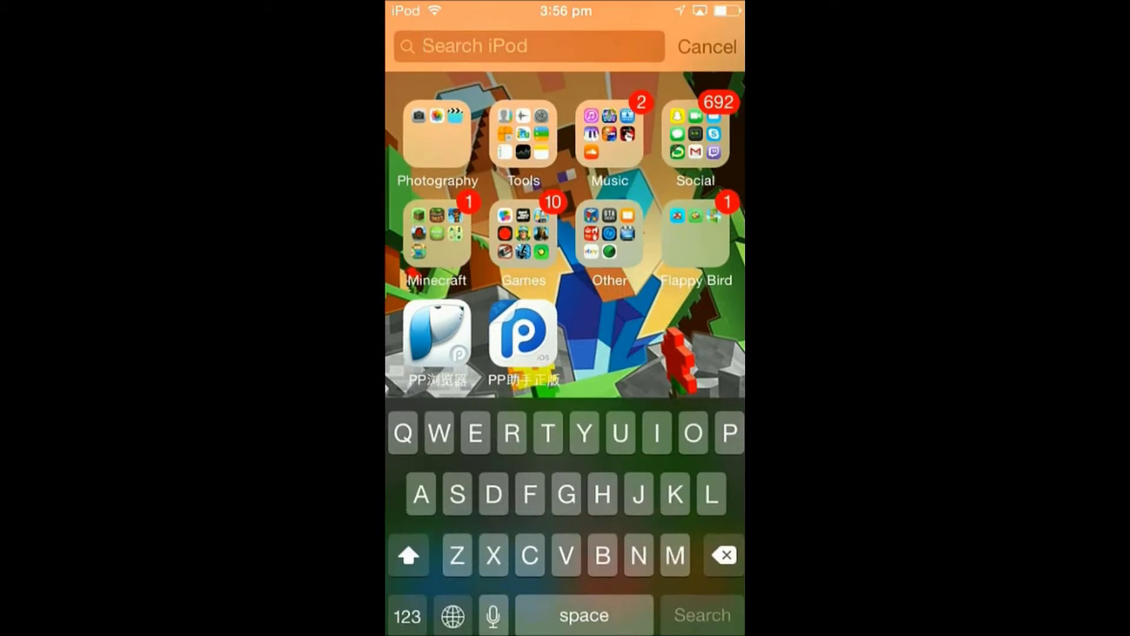
{"action": "type", "text": "cydia"}
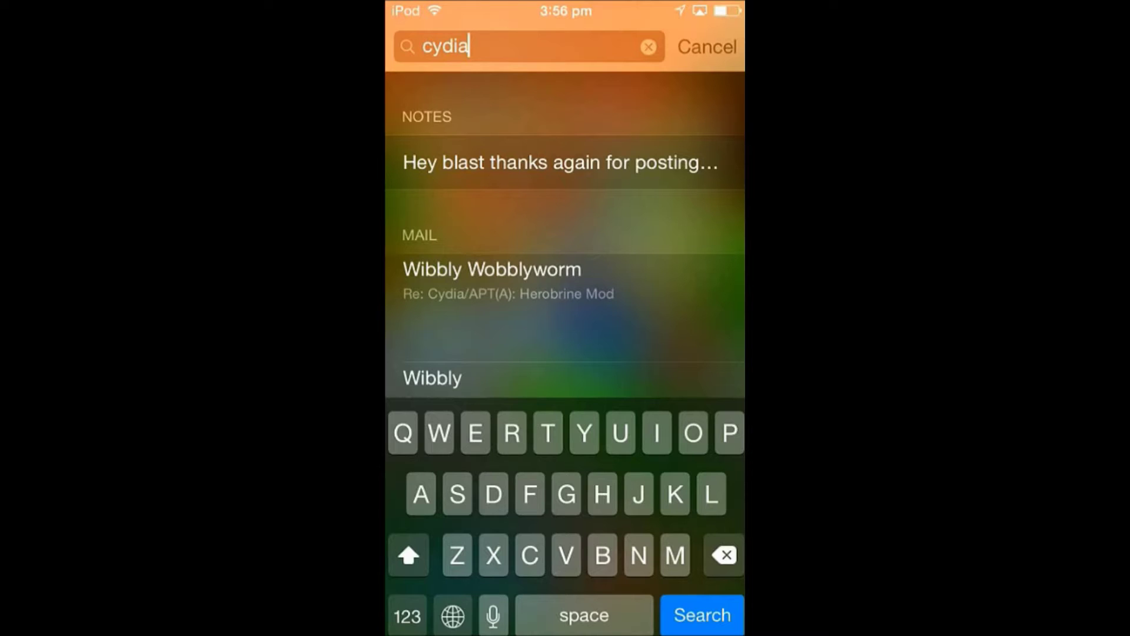
{"action": "left_click", "coordinate": [707, 46]}
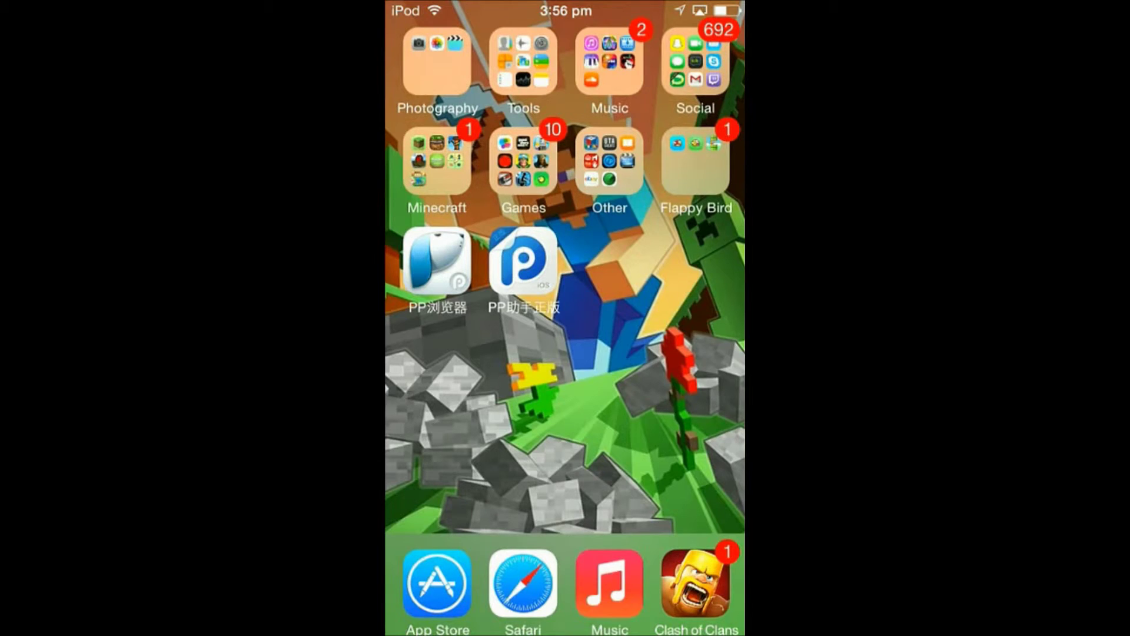
Run another iPod search with the query "cydiacydia", clear it and return to the home screen.
{"action": "left_click_drag", "start_coordinate": [565, 265], "coordinate": [565, 442]}
{"action": "type", "text": "cy"}
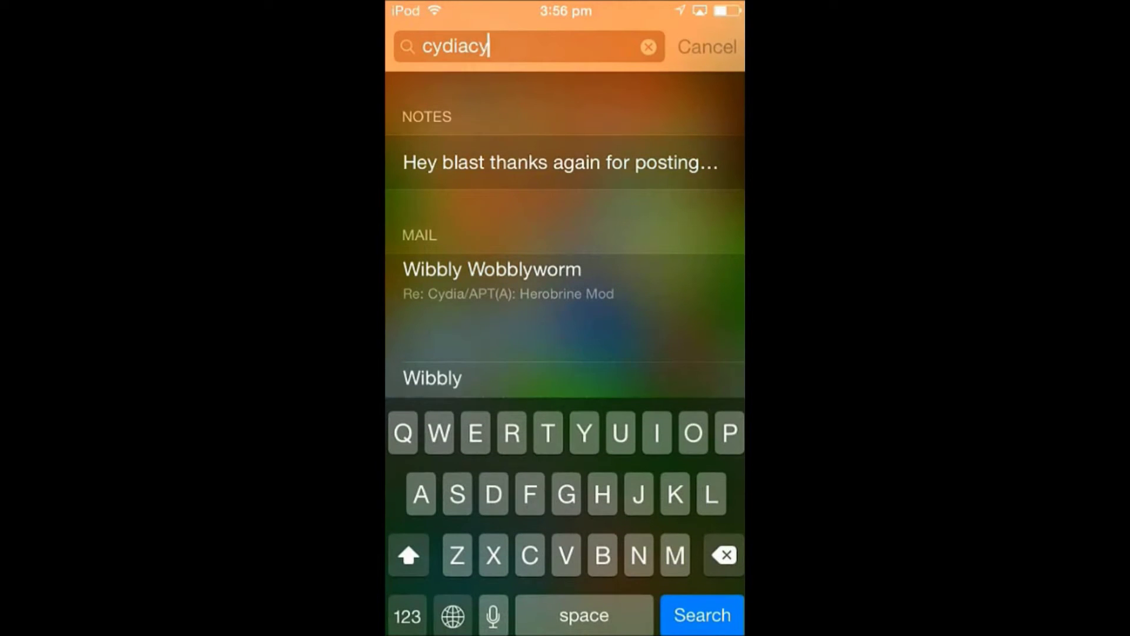
{"action": "type", "text": "dia"}
{"action": "key", "text": "Return"}
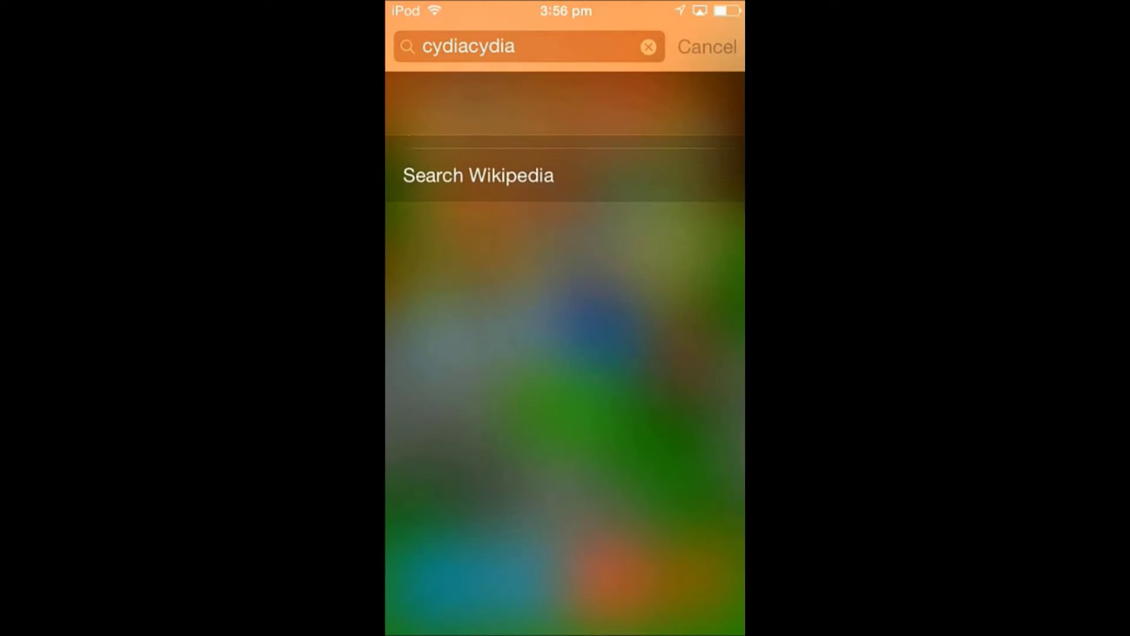
{"action": "left_click", "coordinate": [649, 47]}
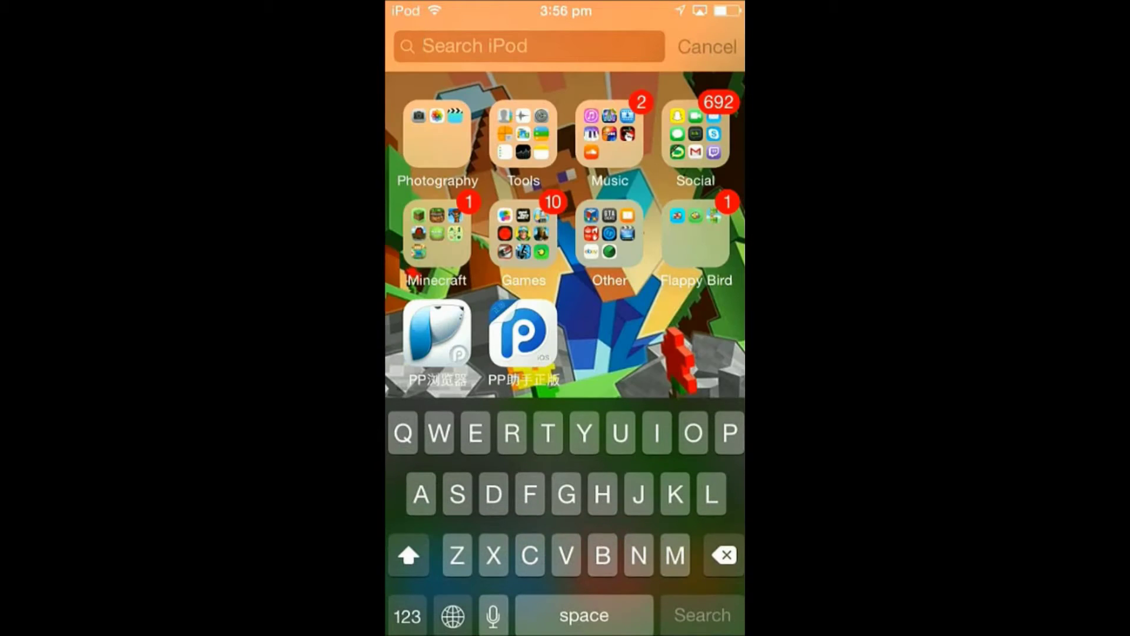
{"action": "left_click", "coordinate": [707, 46]}
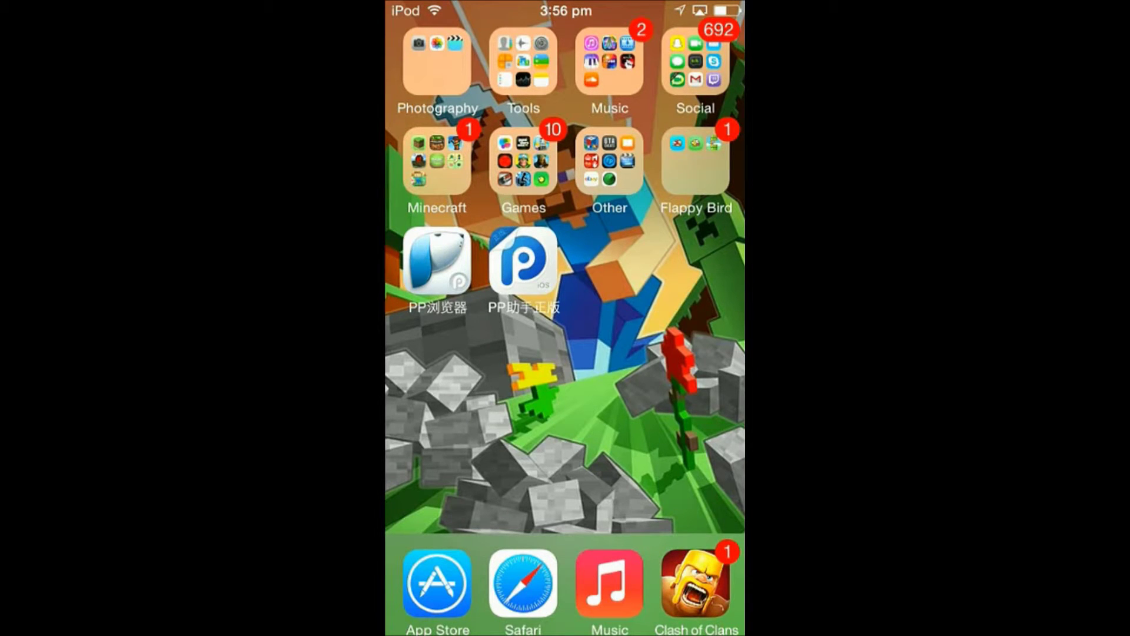
{"action": "mouse_move", "coordinate": [565, 265]}
{"action": "left_mouse_down"}
{"action": "mouse_move", "coordinate": [551, 265]}
{"action": "mouse_move", "coordinate": [651, 265]}
{"action": "mouse_move", "coordinate": [522, 265]}
{"action": "mouse_move", "coordinate": [566, 265]}
{"action": "left_mouse_up"}
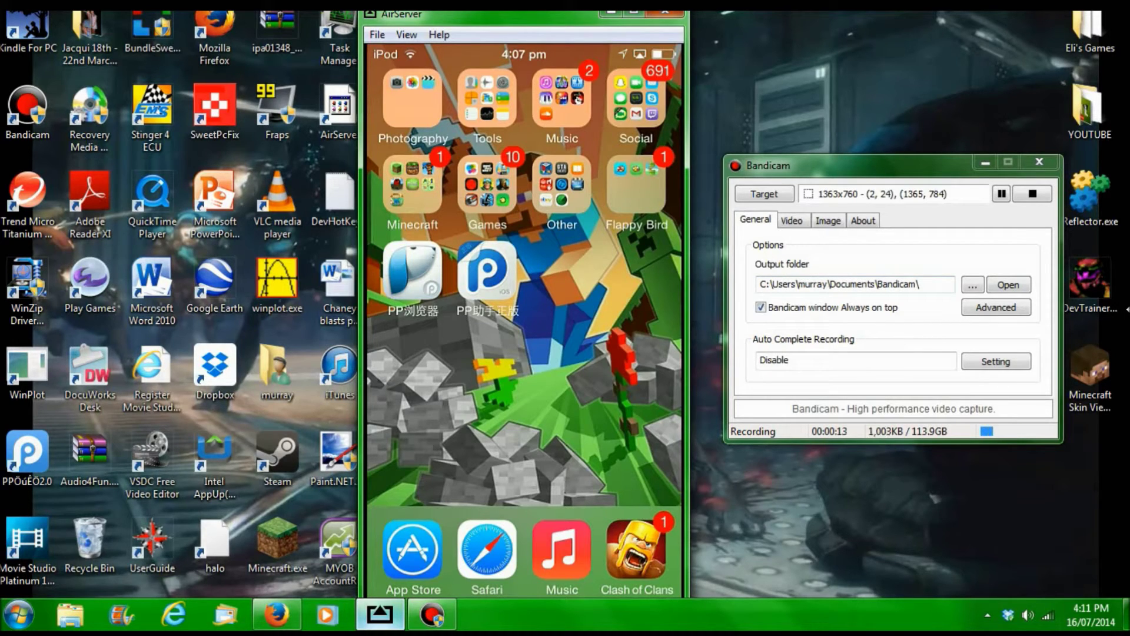
{"action": "mouse_move", "coordinate": [1128, 307]}
{"action": "left_mouse_down"}
{"action": "mouse_move", "coordinate": [1101, 308]}
{"action": "mouse_move", "coordinate": [1124, 308]}
{"action": "left_mouse_up"}
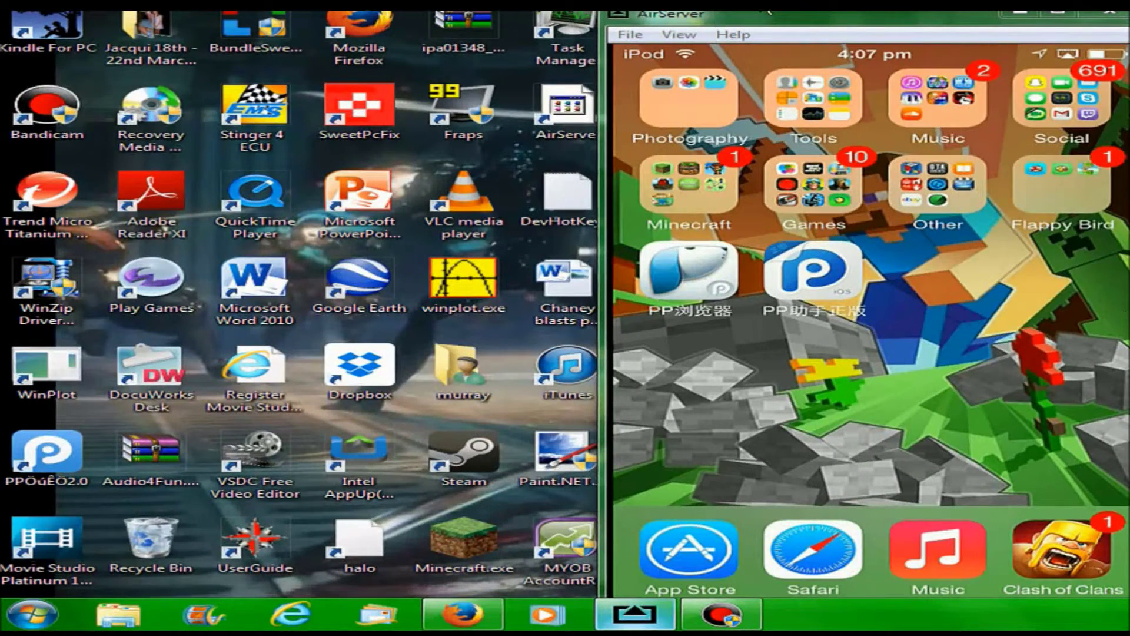
{"action": "left_click_drag", "start_coordinate": [760, 13], "coordinate": [771, 2]}
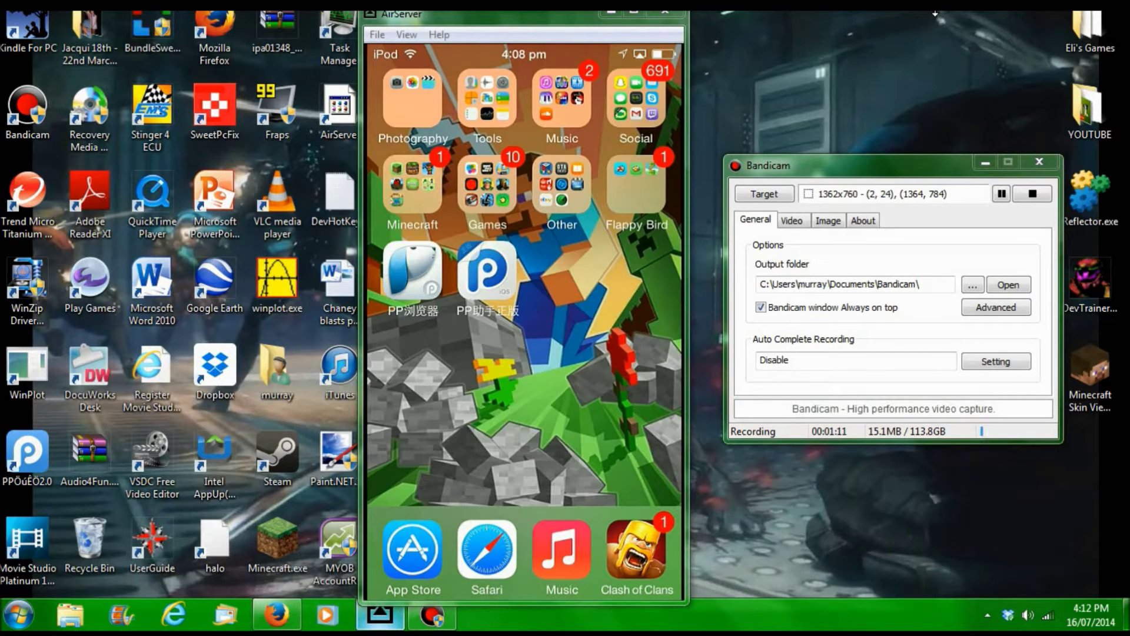
Minimize the AirServer and Bandicam windows so the desktop is clear.
{"action": "left_click", "coordinate": [614, 14]}
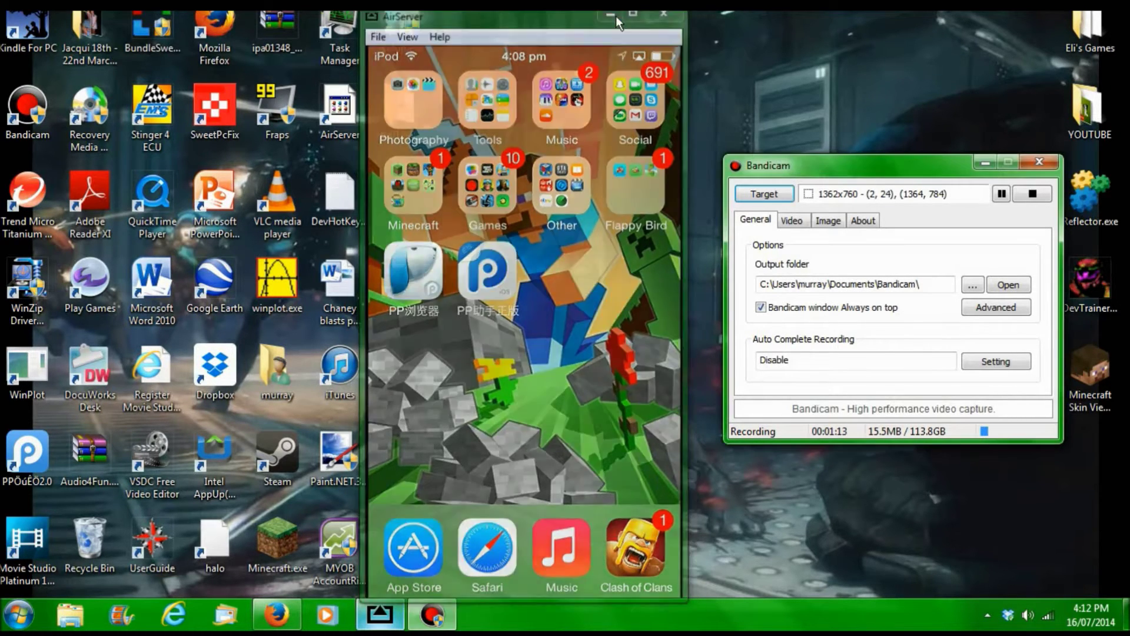
{"action": "left_click", "coordinate": [984, 163]}
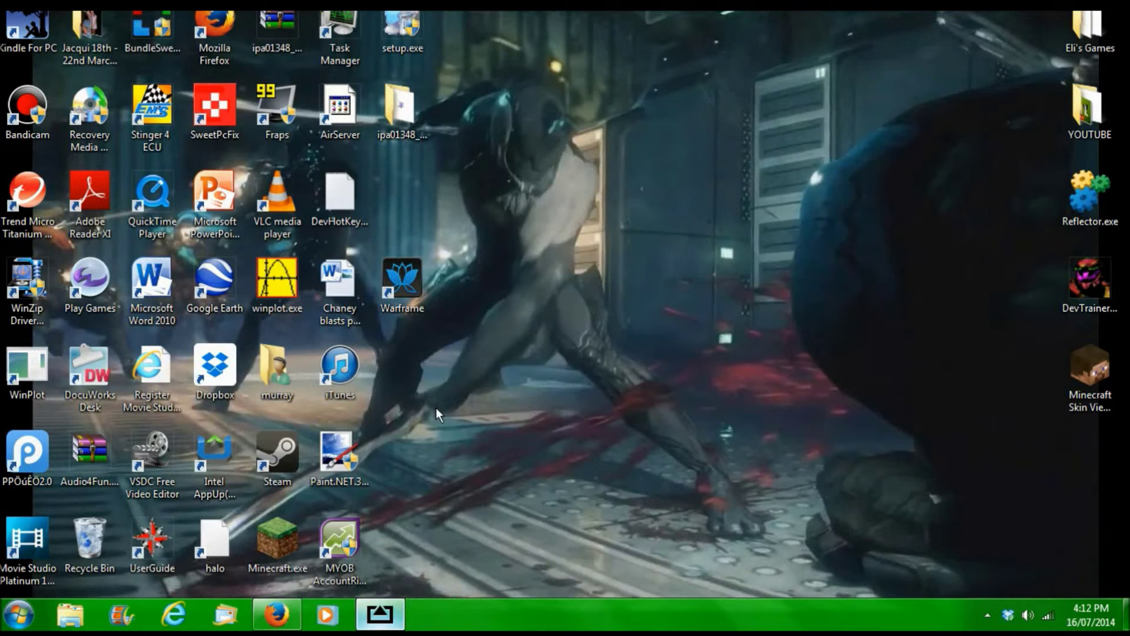
Switch to Firefox and examine the address of the AirServer download page.
{"action": "left_click", "coordinate": [276, 614]}
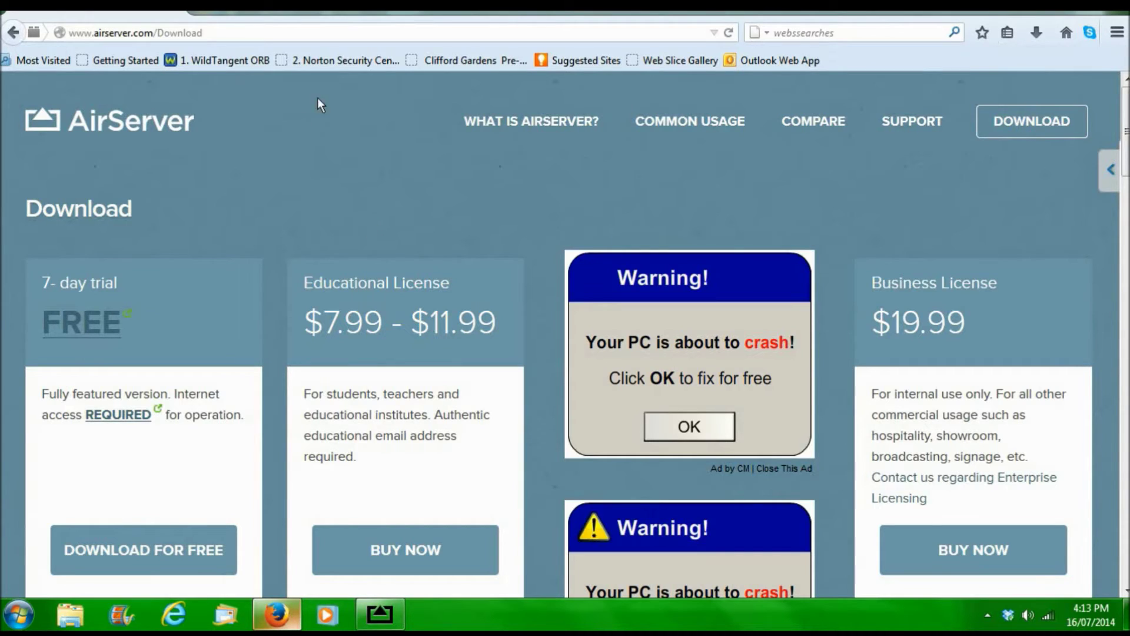
{"action": "left_click", "coordinate": [338, 34]}
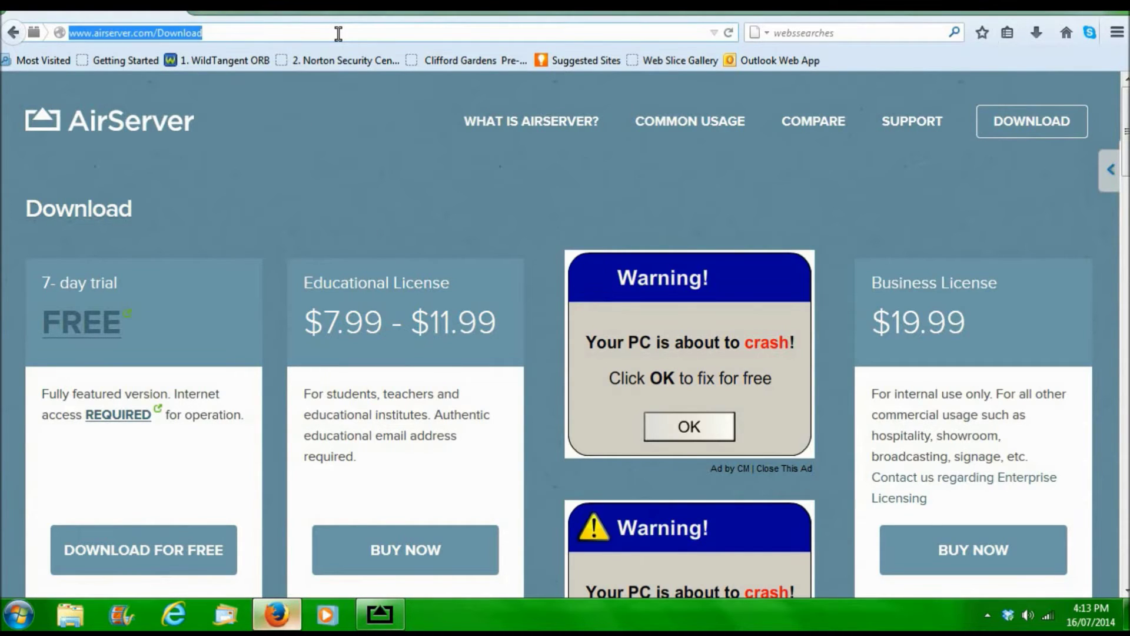
{"action": "left_click", "coordinate": [339, 34]}
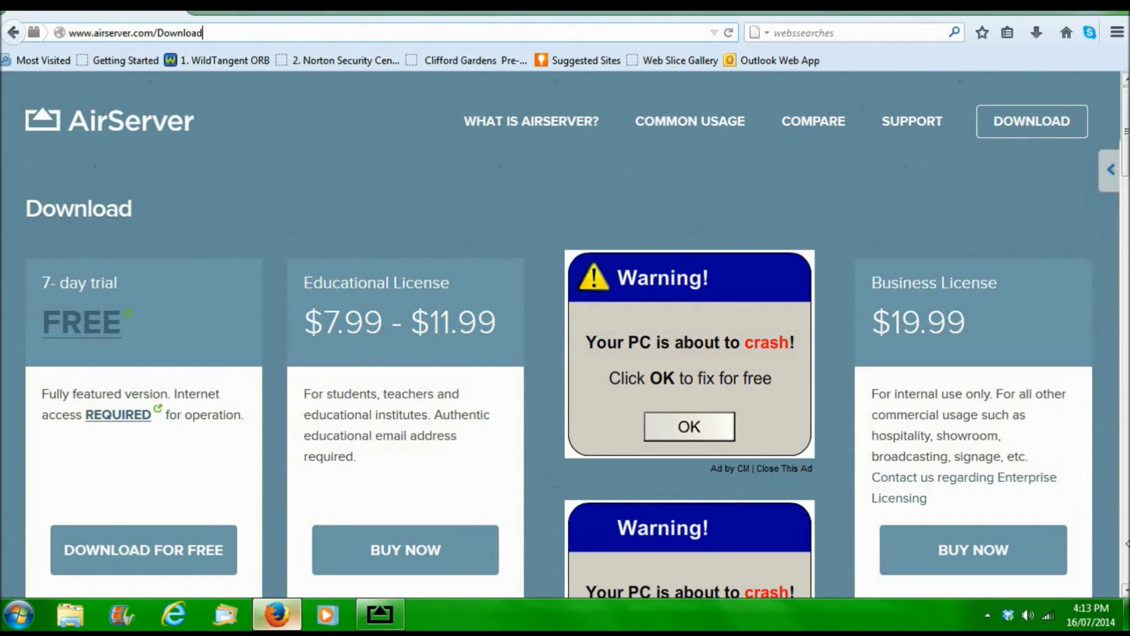
Show the desktop, view the mirrored iPod in the AirServer window and minimize it again.
{"action": "left_click", "coordinate": [1126, 615]}
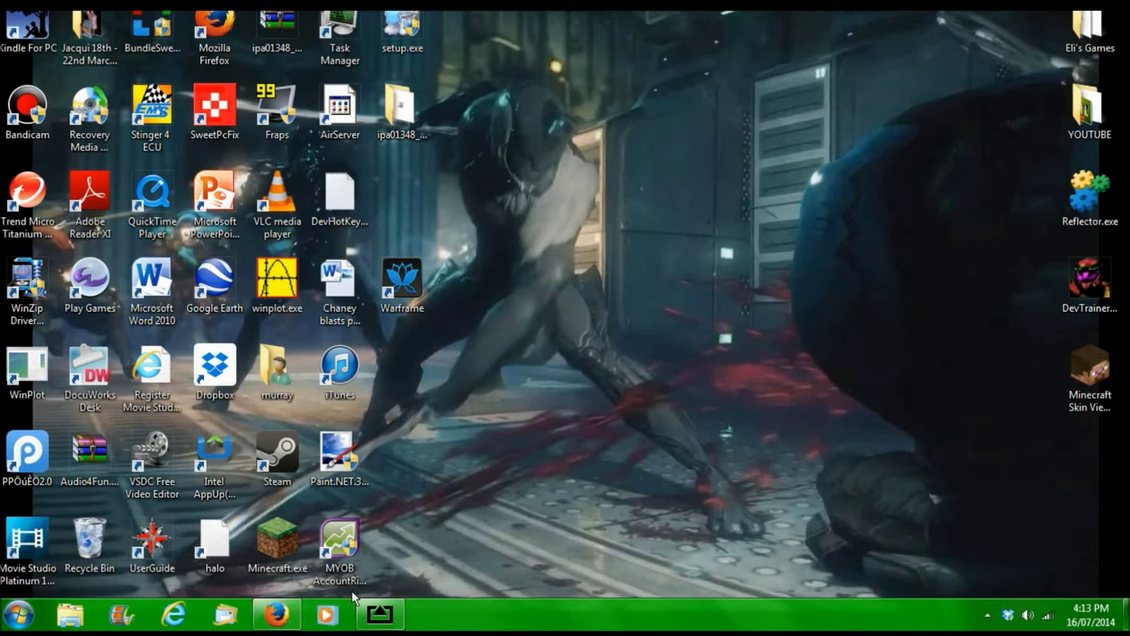
{"action": "left_click", "coordinate": [380, 614]}
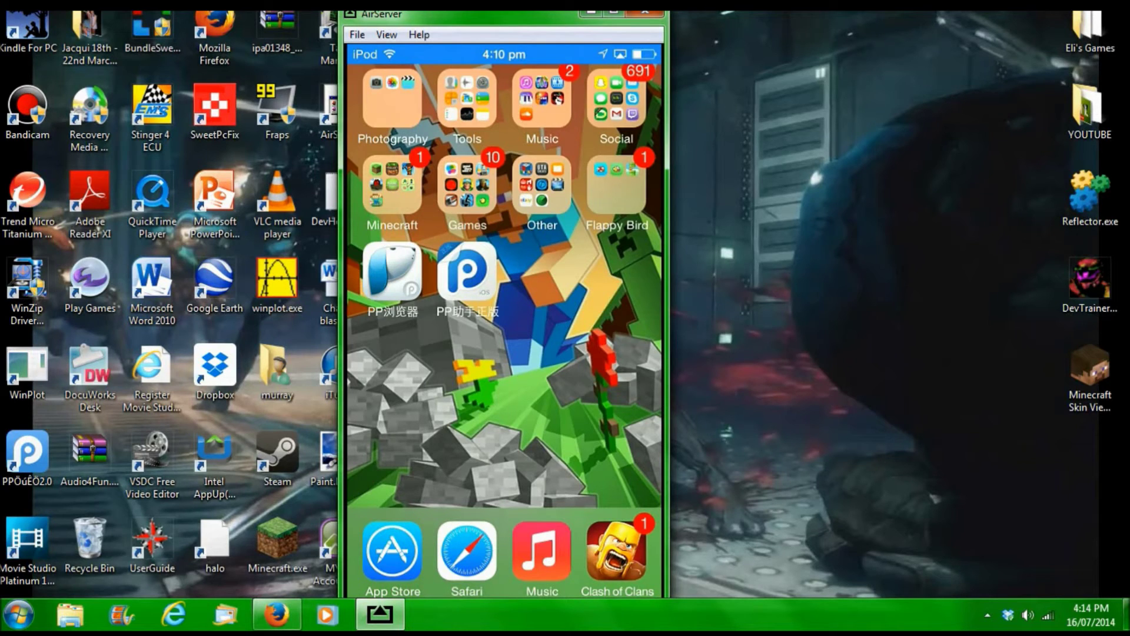
{"action": "left_click", "coordinate": [381, 615]}
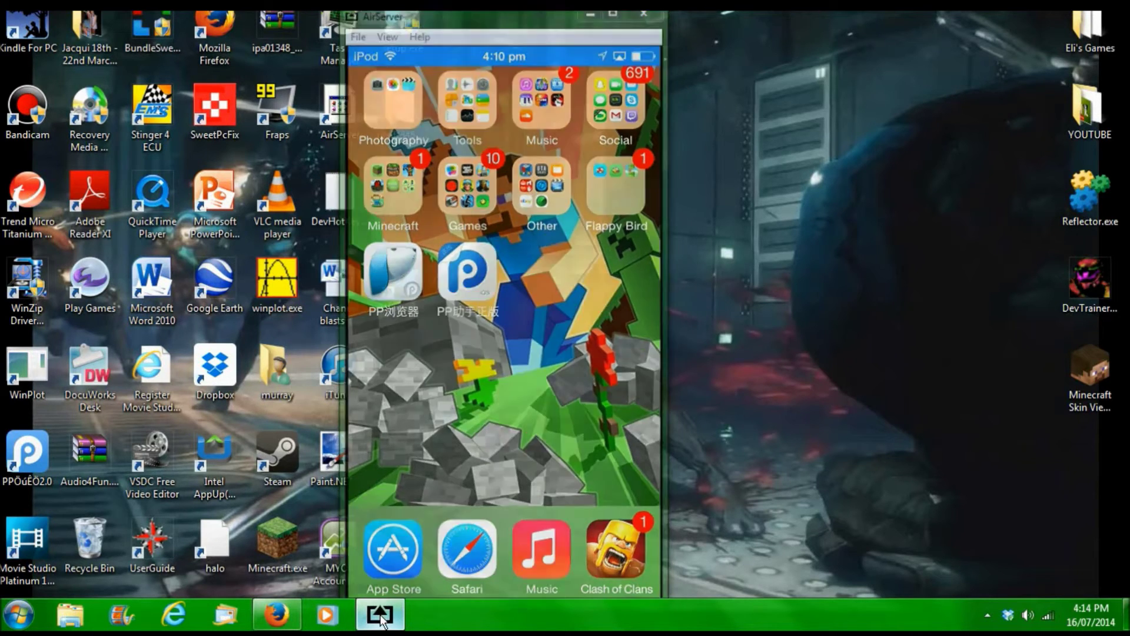
{"action": "left_click", "coordinate": [273, 613]}
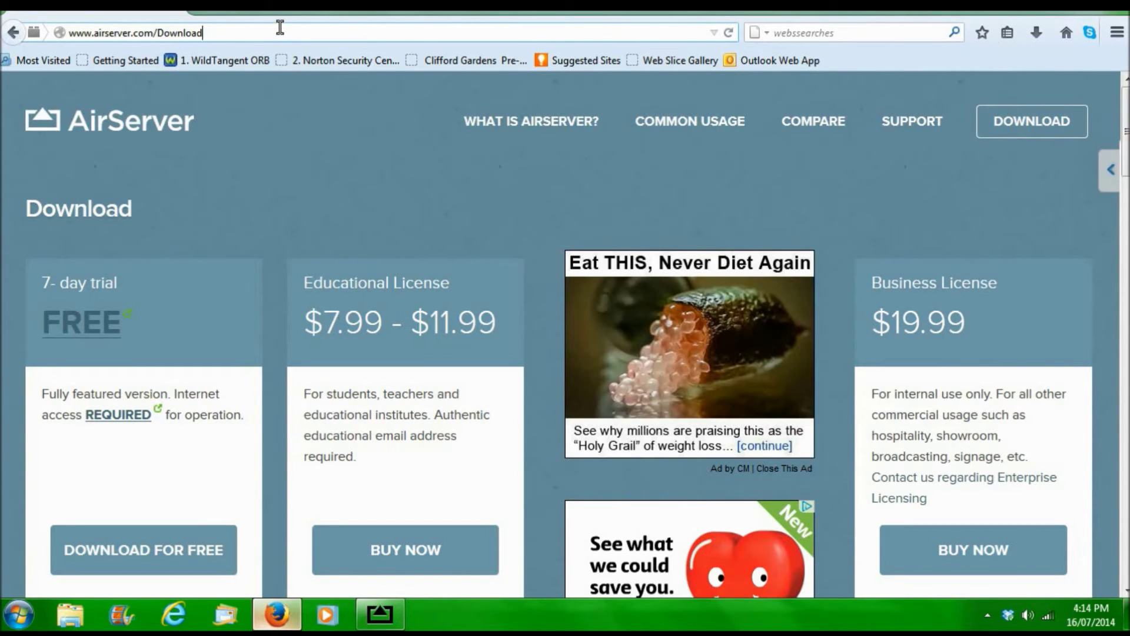
{"action": "key", "text": "BackSpace"}
{"action": "key", "text": "BackSpace"}
{"action": "key", "text": "BackSpace"}
{"action": "key", "text": "BackSpace"}
{"action": "key", "text": "BackSpace"}
{"action": "key", "text": "BackSpace"}
{"action": "key", "text": "BackSpace"}
{"action": "key", "text": "BackSpace"}
{"action": "key", "text": "BackSpace"}
{"action": "key", "text": "BackSpace"}
{"action": "key", "text": "BackSpace"}
{"action": "key", "text": "BackSpace"}
{"action": "key", "text": "BackSpace"}
{"action": "key", "text": "BackSpace"}
{"action": "key", "text": "BackSpace"}
{"action": "key", "text": "BackSpace"}
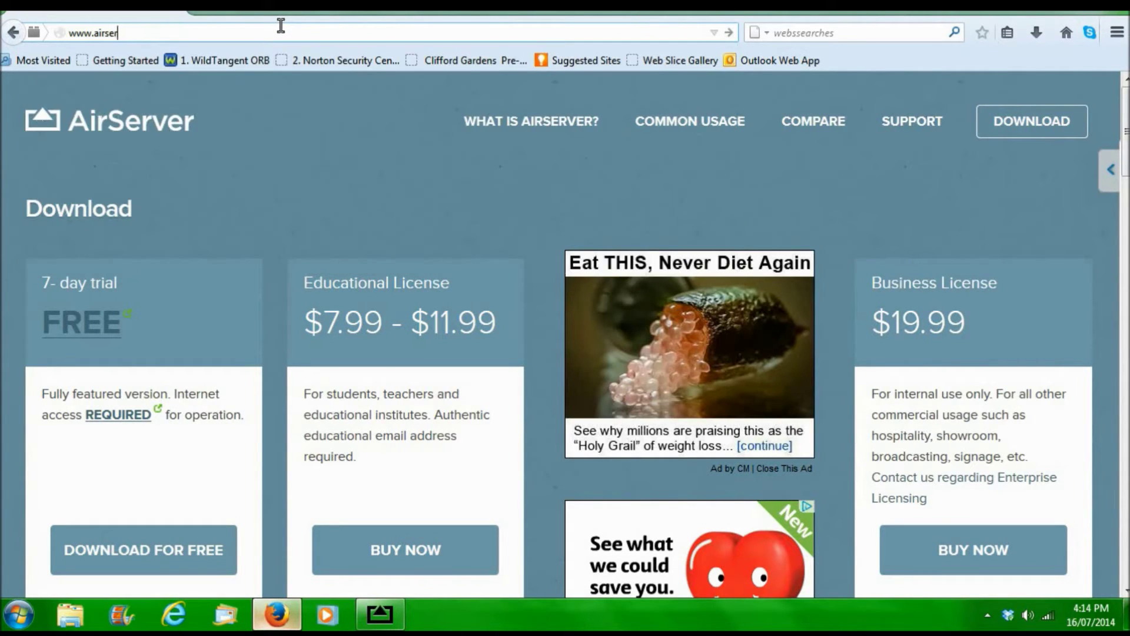
{"action": "key", "text": "BackSpace"}
{"action": "key", "text": "BackSpace"}
{"action": "key", "text": "BackSpace"}
{"action": "key", "text": "BackSpace"}
{"action": "key", "text": "BackSpace"}
{"action": "key", "text": "BackSpace"}
{"action": "key", "text": "BackSpace"}
{"action": "key", "text": "BackSpace"}
{"action": "key", "text": "BackSpace"}
{"action": "key", "text": "BackSpace"}
{"action": "type", "text": "www.ban"}
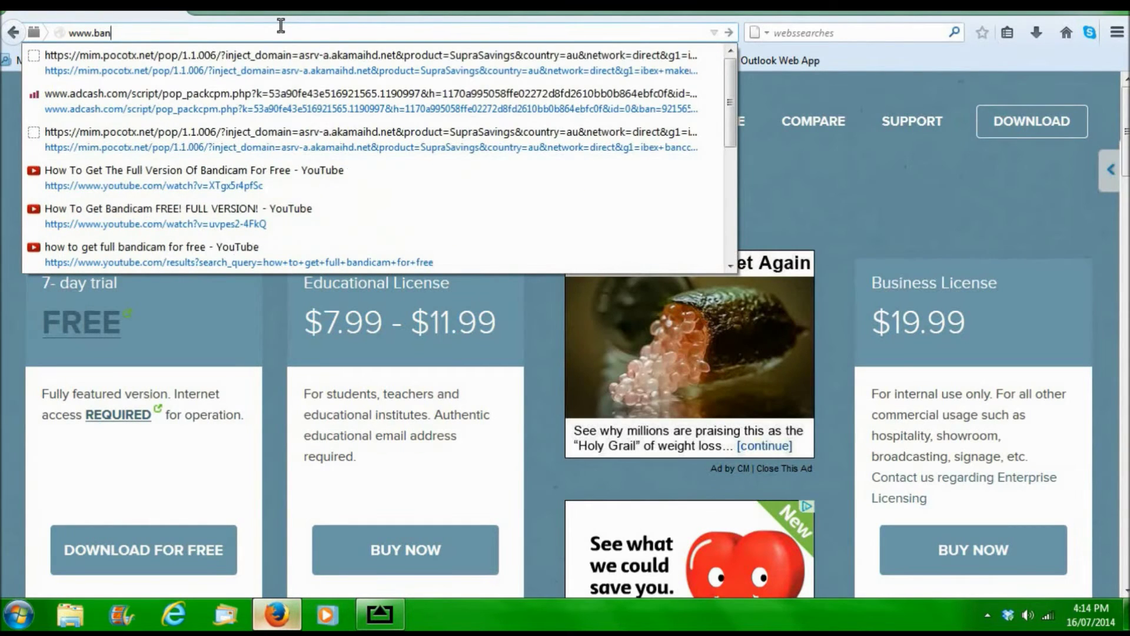
{"action": "type", "text": "dica"}
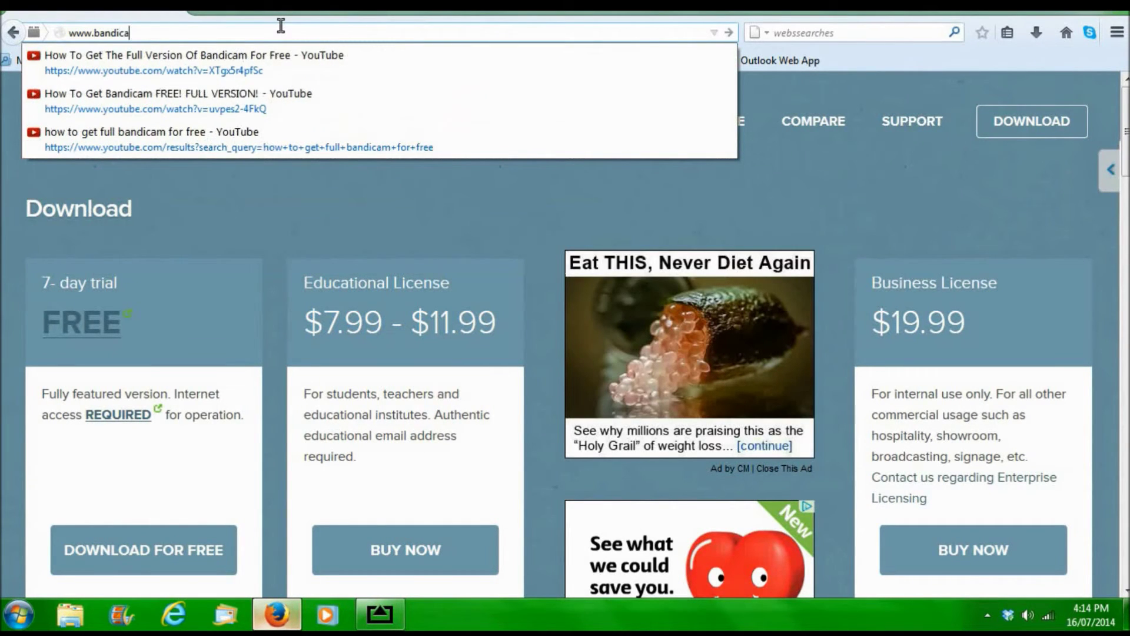
{"action": "type", "text": "m.com"}
{"action": "key", "text": "Return"}
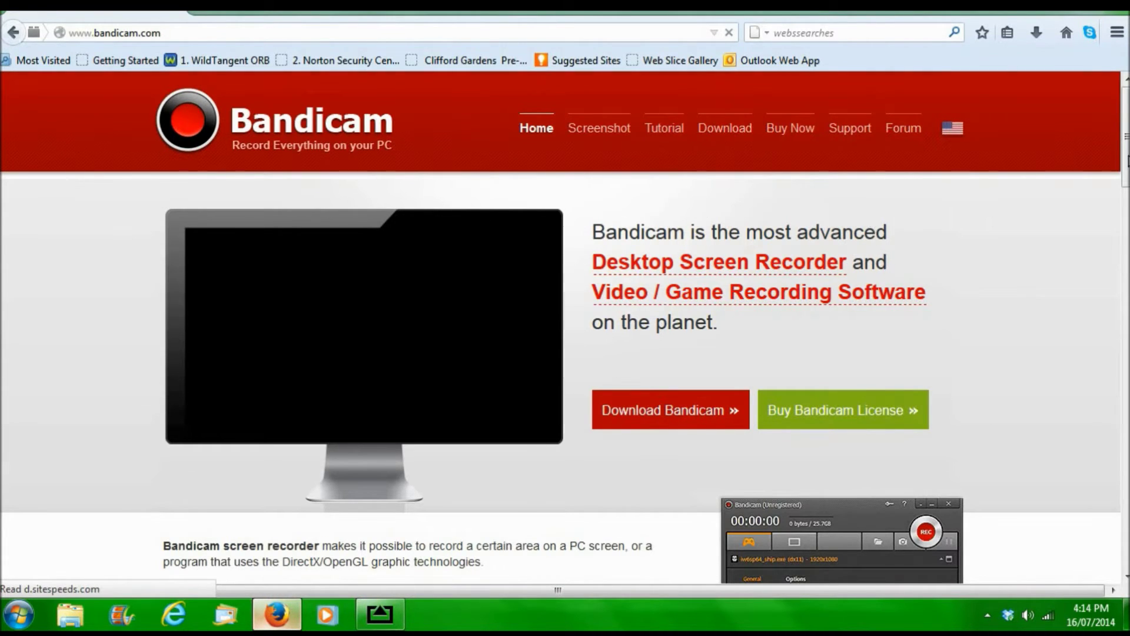
Look over the Bandicam home page and close the Firefox window.
{"action": "left_click_drag", "start_coordinate": [1125, 154], "coordinate": [1120, 169]}
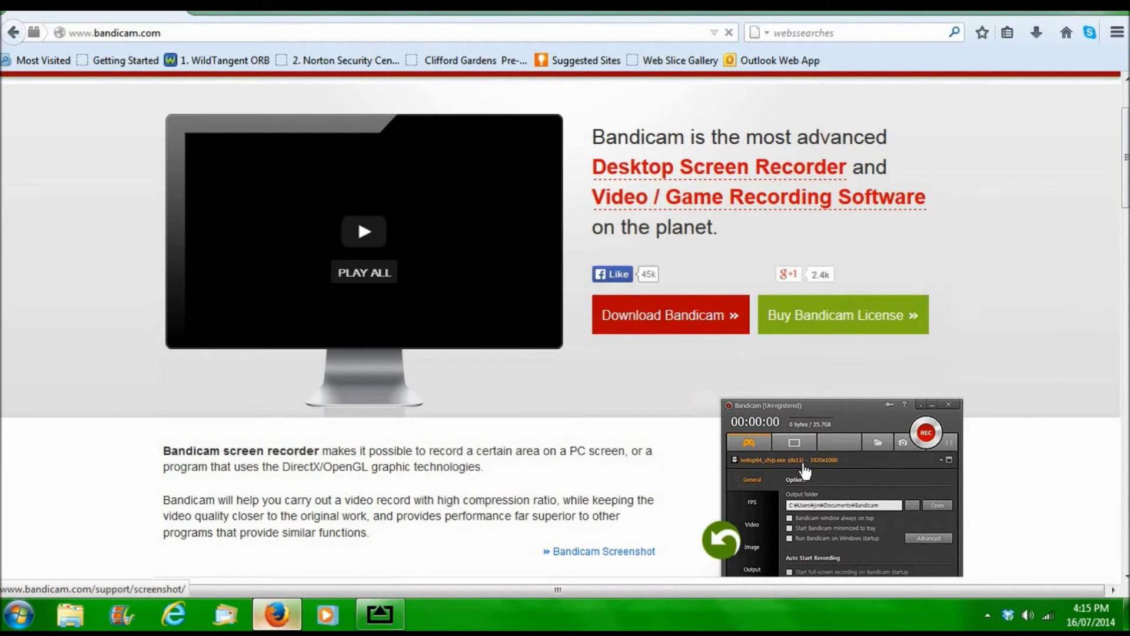
{"action": "scroll", "coordinate": [806, 485], "scroll_direction": "down", "scroll_amount": 3}
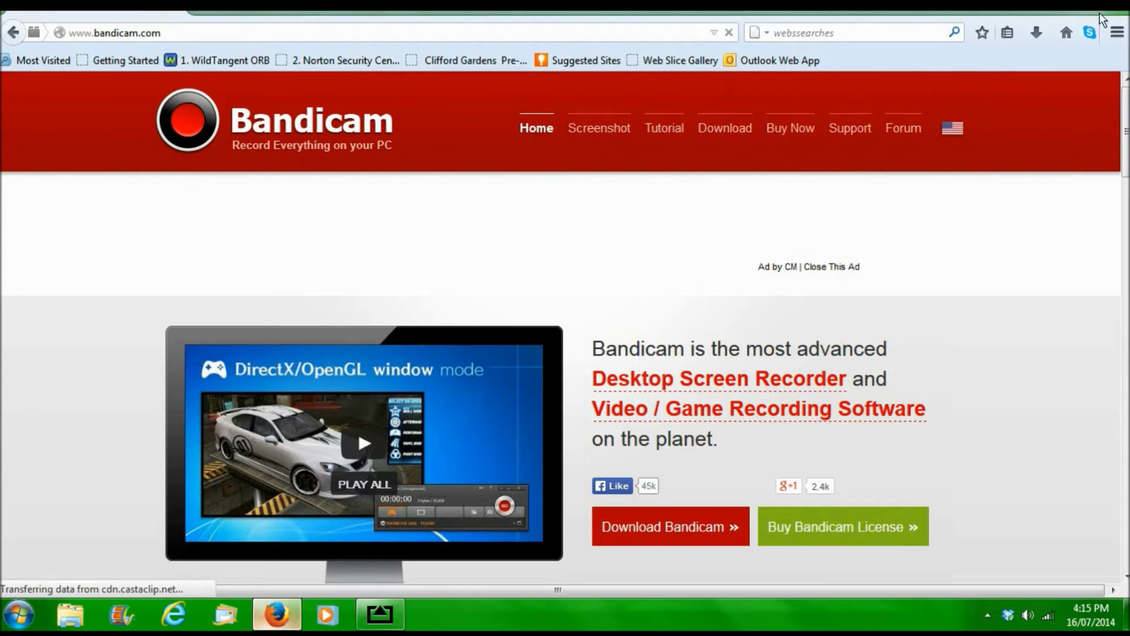
{"action": "right_click", "coordinate": [288, 615]}
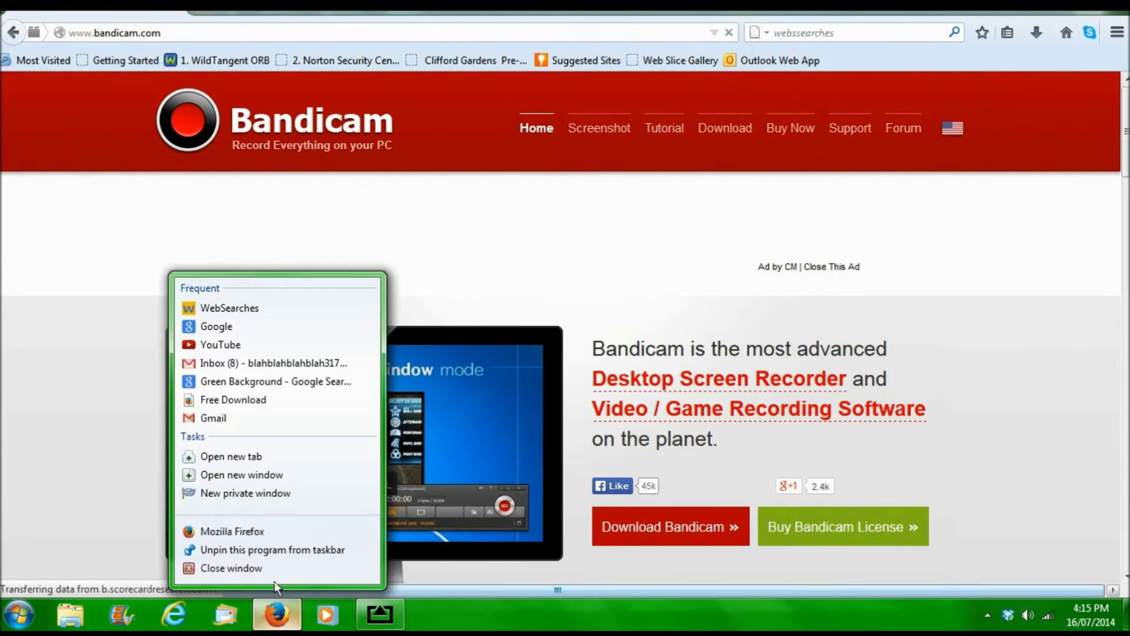
{"action": "left_click", "coordinate": [235, 568]}
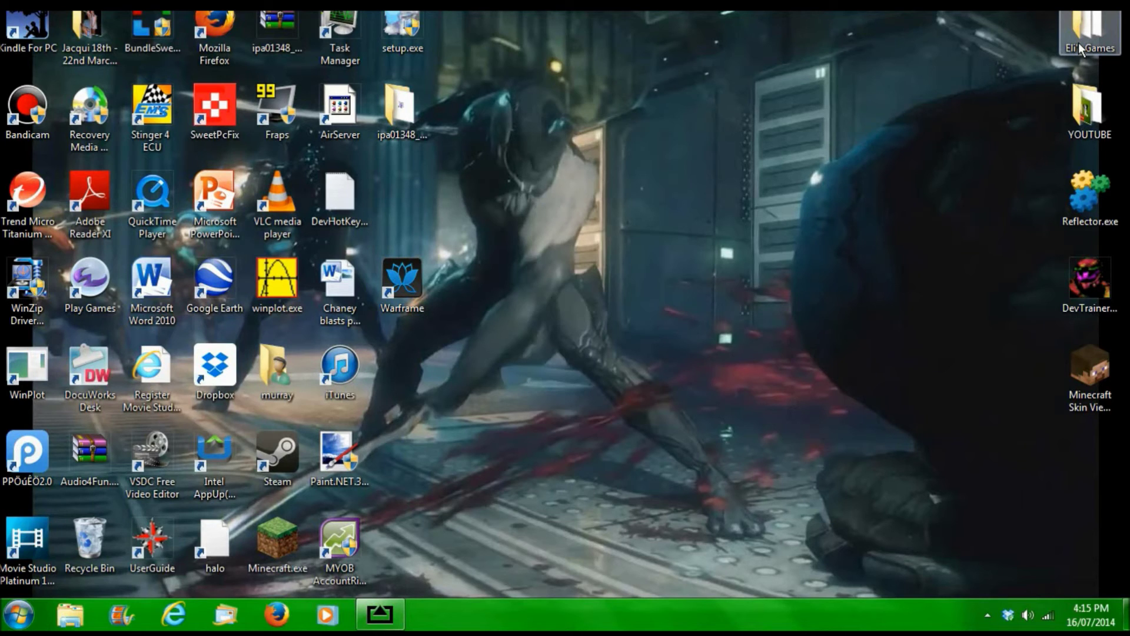
Restore the Bandicam window, examine its recording target options and minimize it again.
{"action": "left_click_drag", "start_coordinate": [553, 27], "coordinate": [641, 47]}
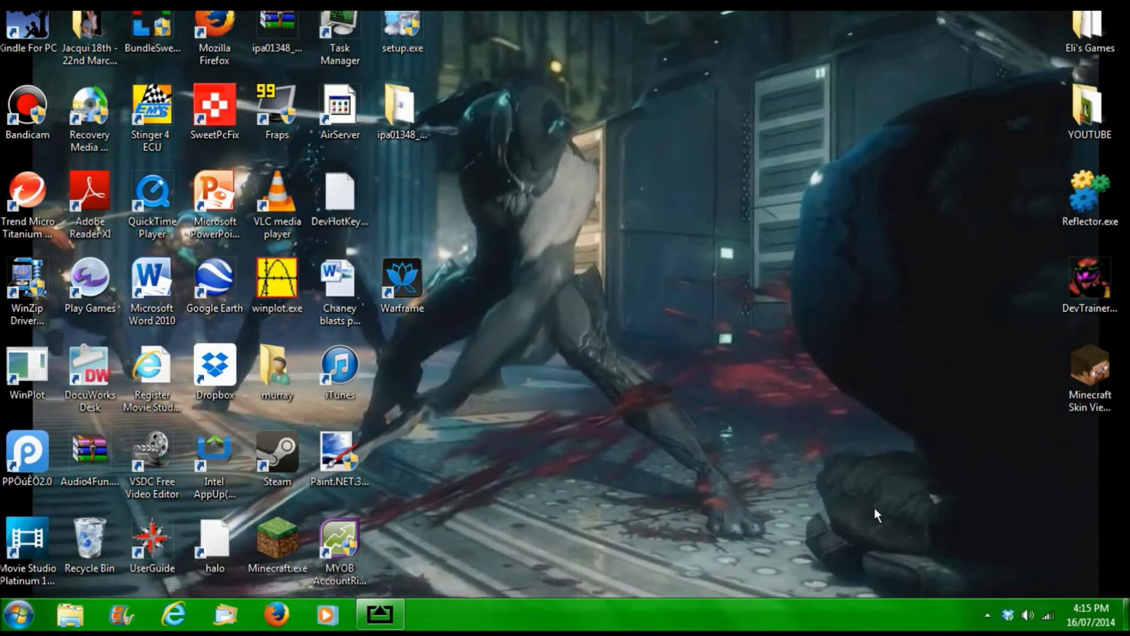
{"action": "left_click", "coordinate": [988, 616]}
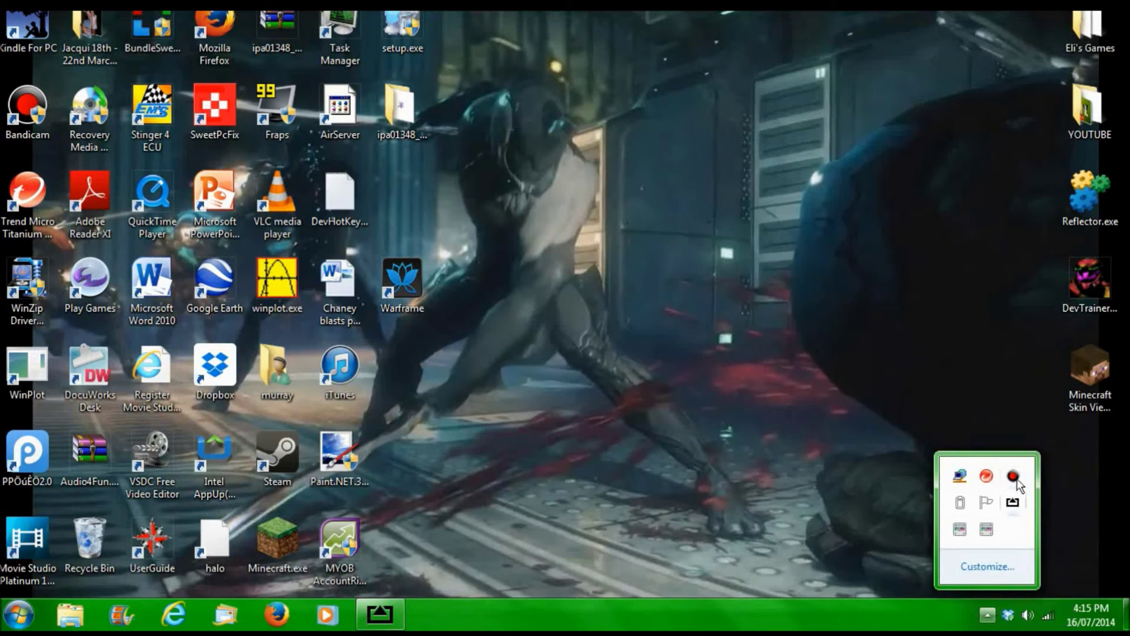
{"action": "left_click", "coordinate": [1014, 477]}
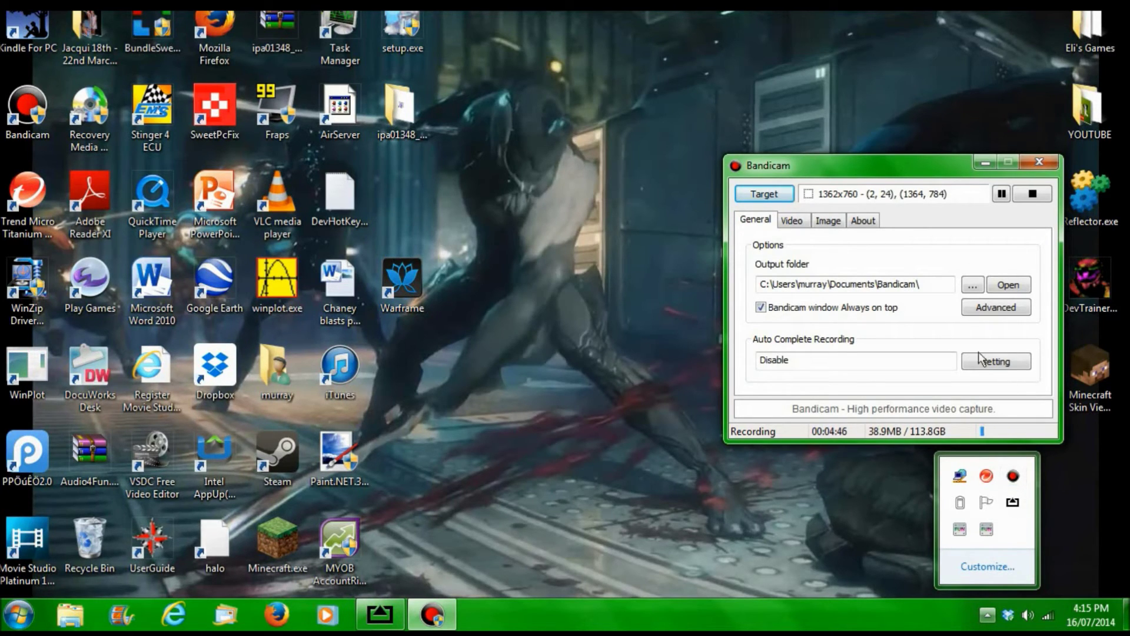
{"action": "left_click", "coordinate": [766, 194]}
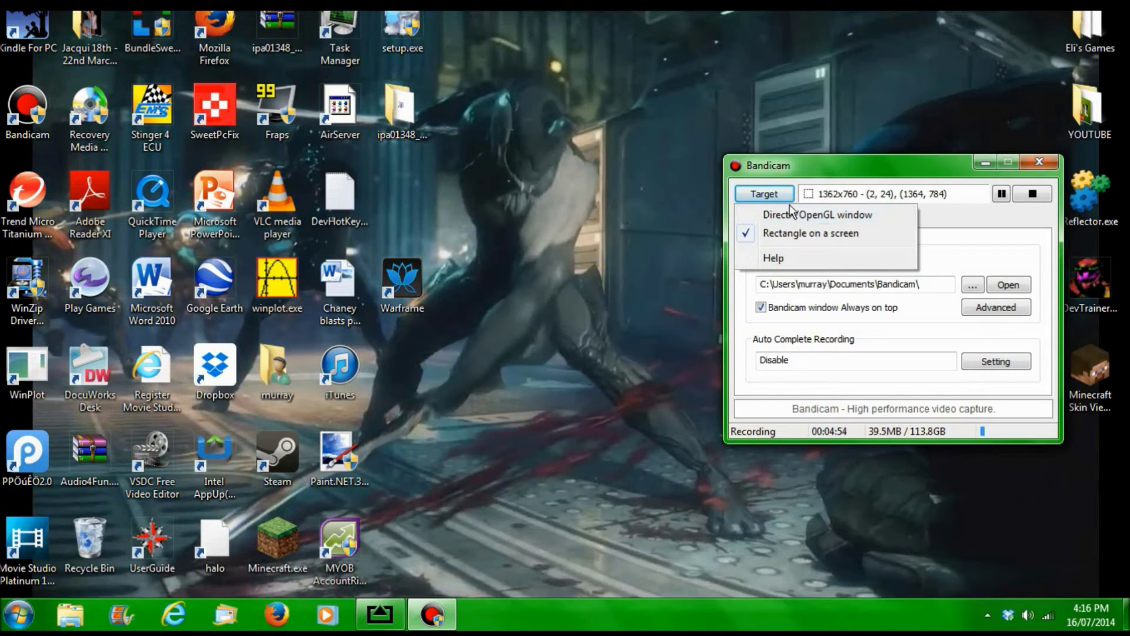
{"action": "left_click", "coordinate": [839, 175]}
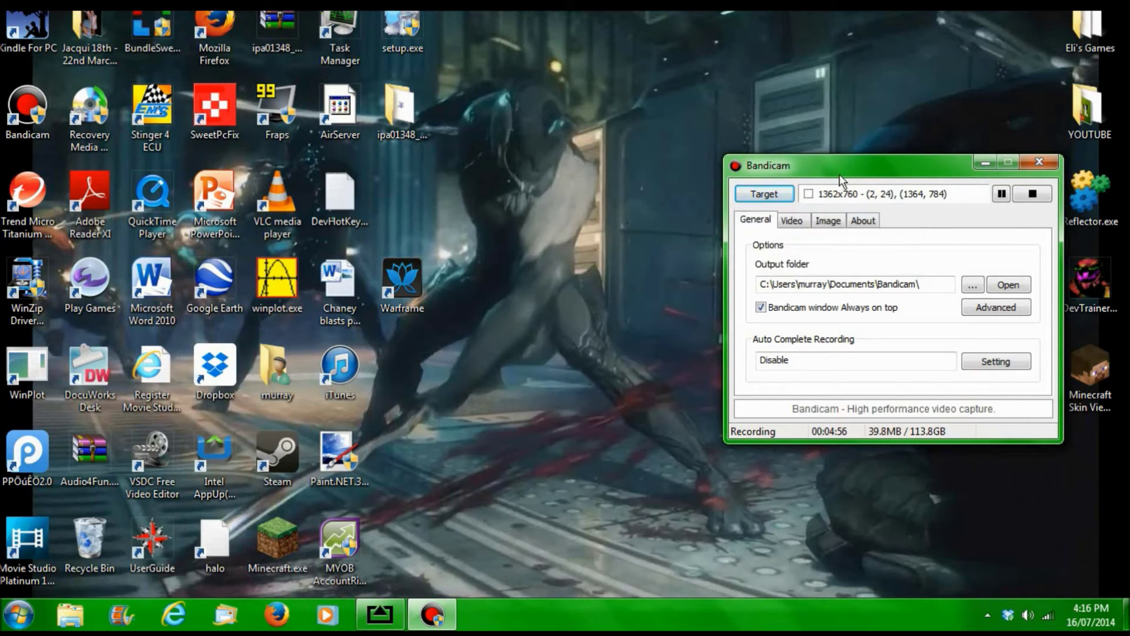
{"action": "left_click", "coordinate": [985, 162]}
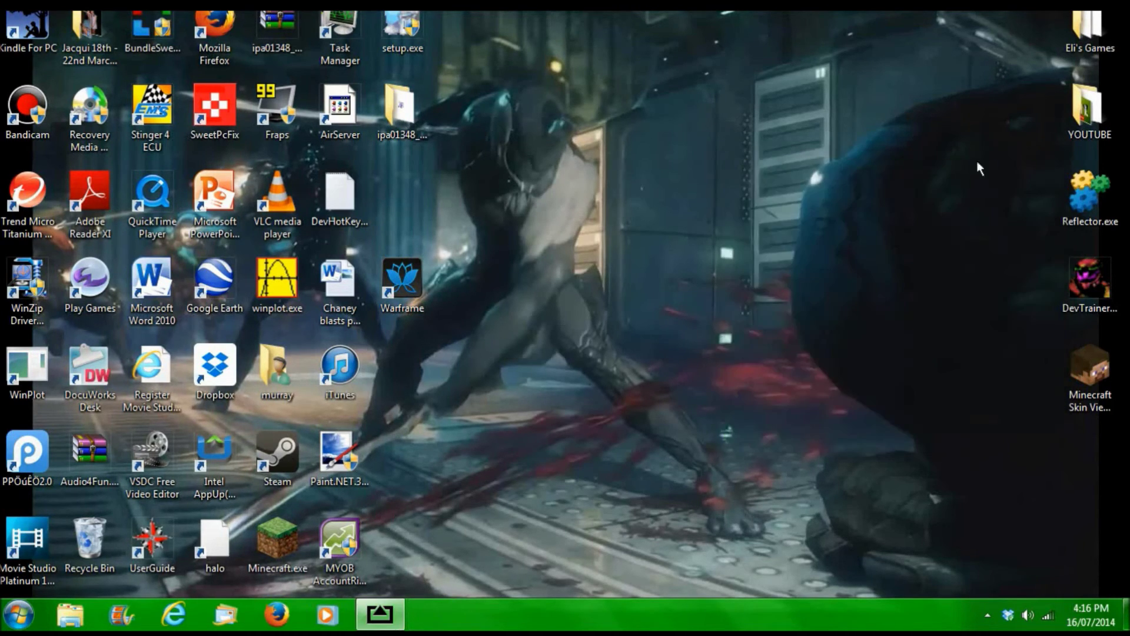
Switch to the AirServer mirror and open the list of worlds in Minecraft Pocket Edition.
{"action": "left_click", "coordinate": [389, 617]}
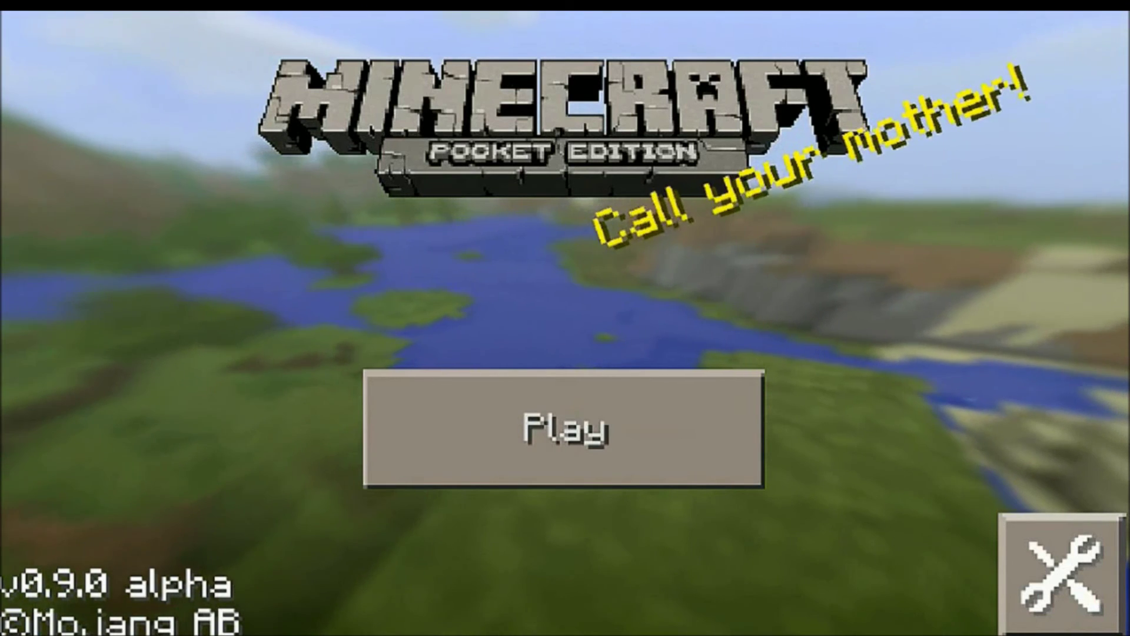
{"action": "left_click", "coordinate": [563, 429]}
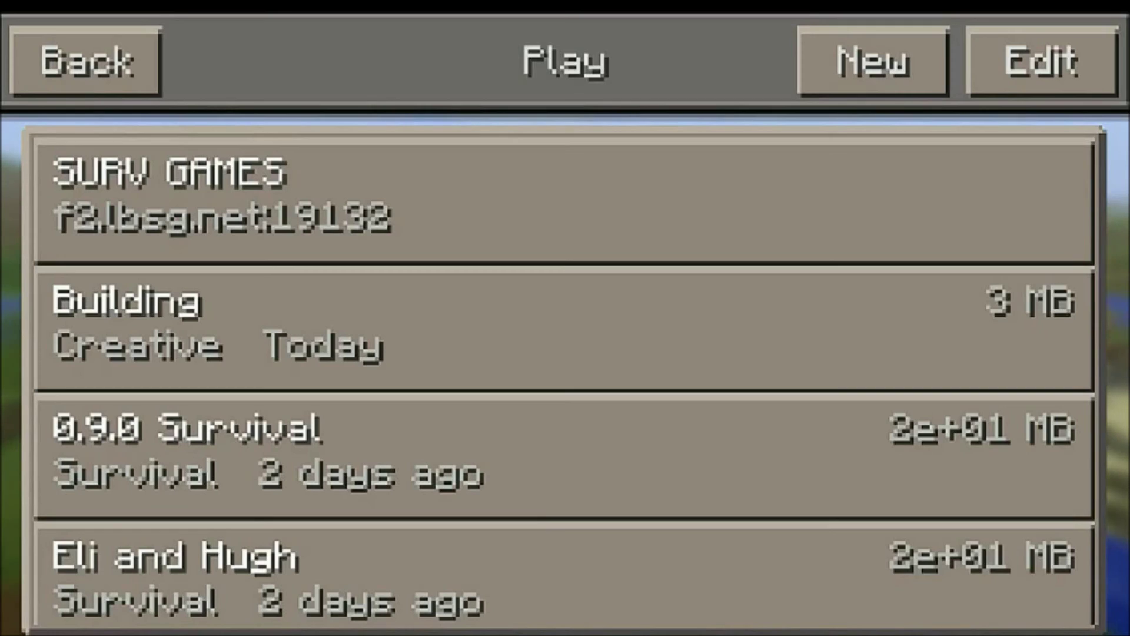
{"action": "scroll", "coordinate": [565, 382], "scroll_direction": "down", "scroll_amount": 2}
{"action": "scroll", "coordinate": [565, 382], "scroll_direction": "up", "scroll_amount": 2}
Turn the iPod's volume down and open the creative world named Building.
{"action": "key", "text": "XF86AudioRaiseVolume"}
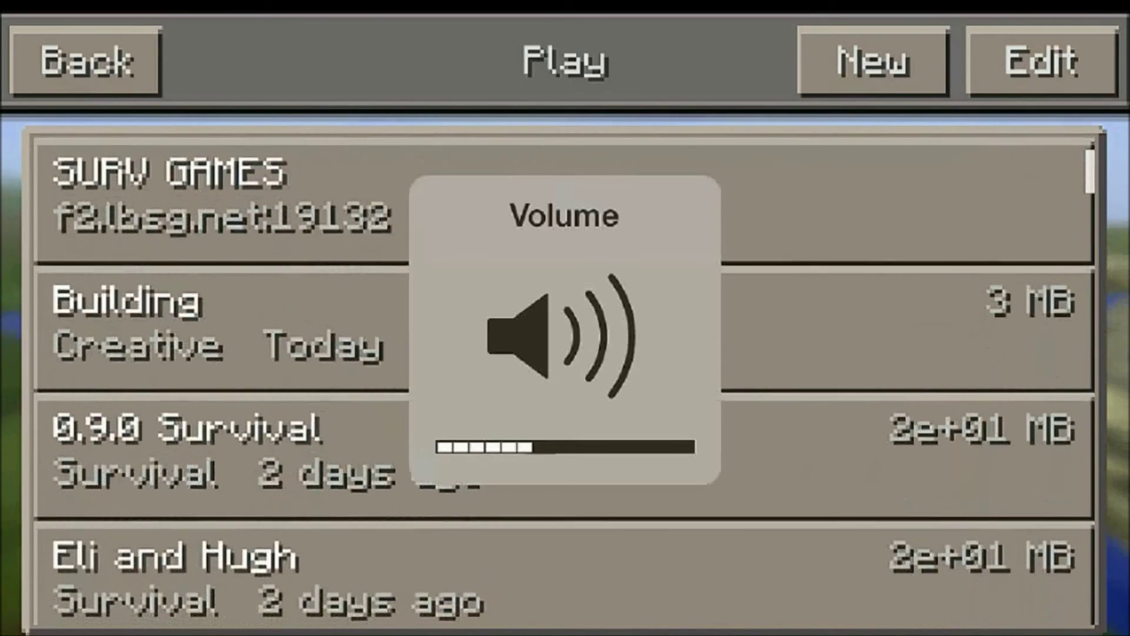
{"action": "key", "text": "XF86AudioLowerVolume"}
{"action": "key", "text": "XF86AudioLowerVolume"}
{"action": "key", "text": "XF86AudioLowerVolume"}
{"action": "key", "text": "XF86AudioLowerVolume"}
{"action": "key", "text": "XF86AudioLowerVolume"}
{"action": "key", "text": "XF86AudioLowerVolume"}
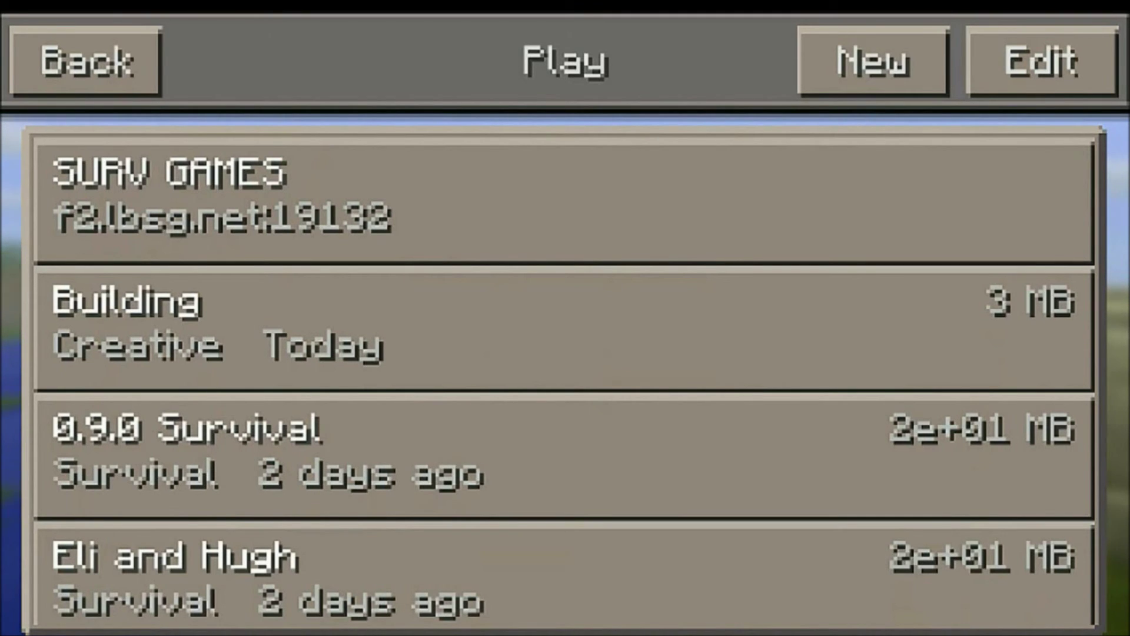
{"action": "left_click", "coordinate": [412, 327]}
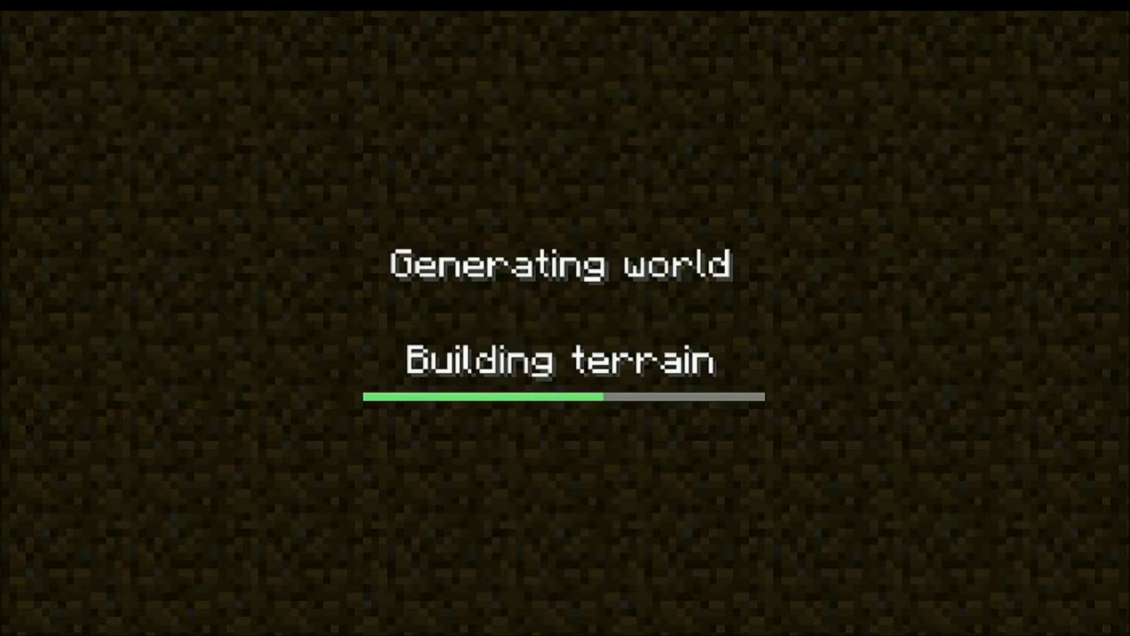